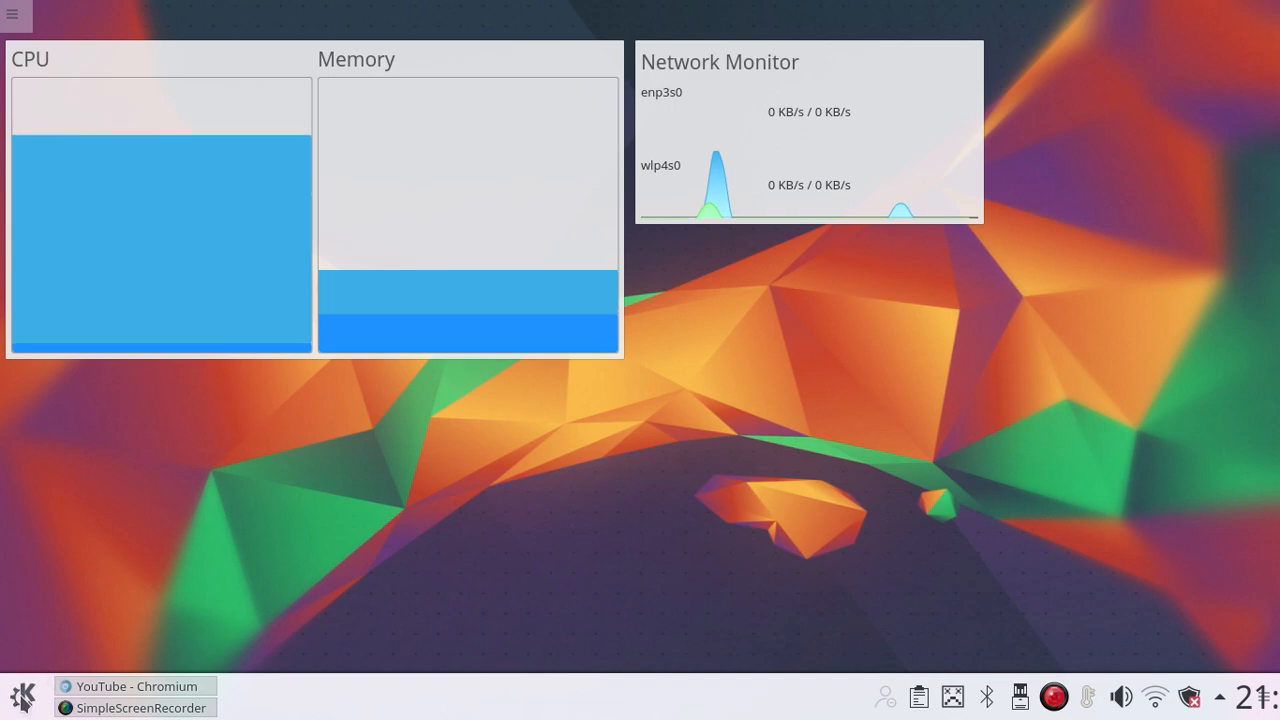
Launch Synaptic Package Manager from the K launcher and authenticate with the password.
click(22, 695)
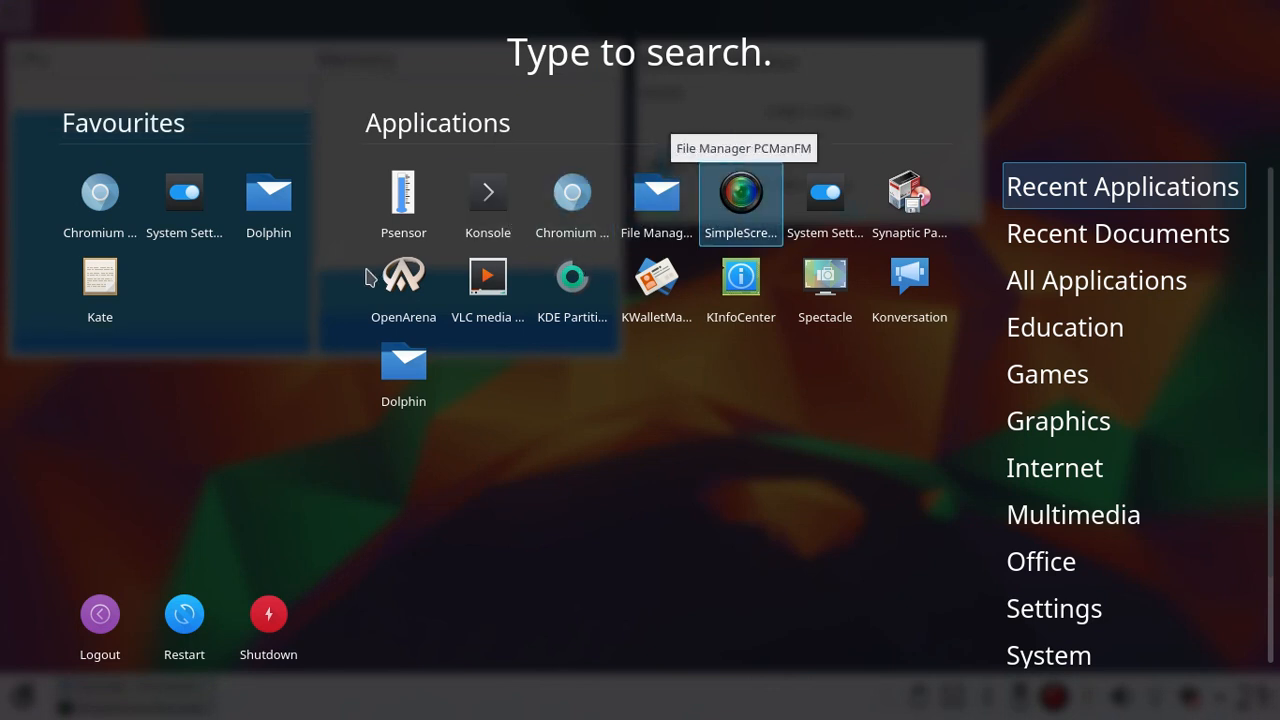
click(909, 200)
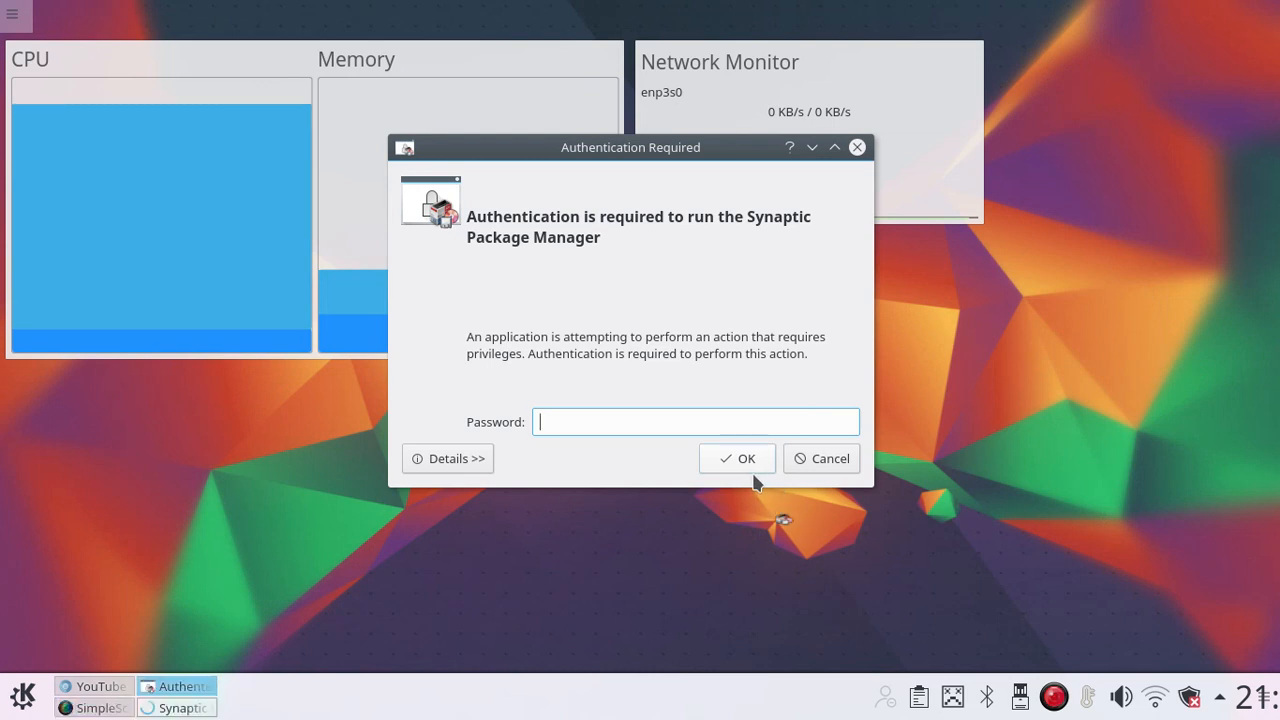
text(*******)
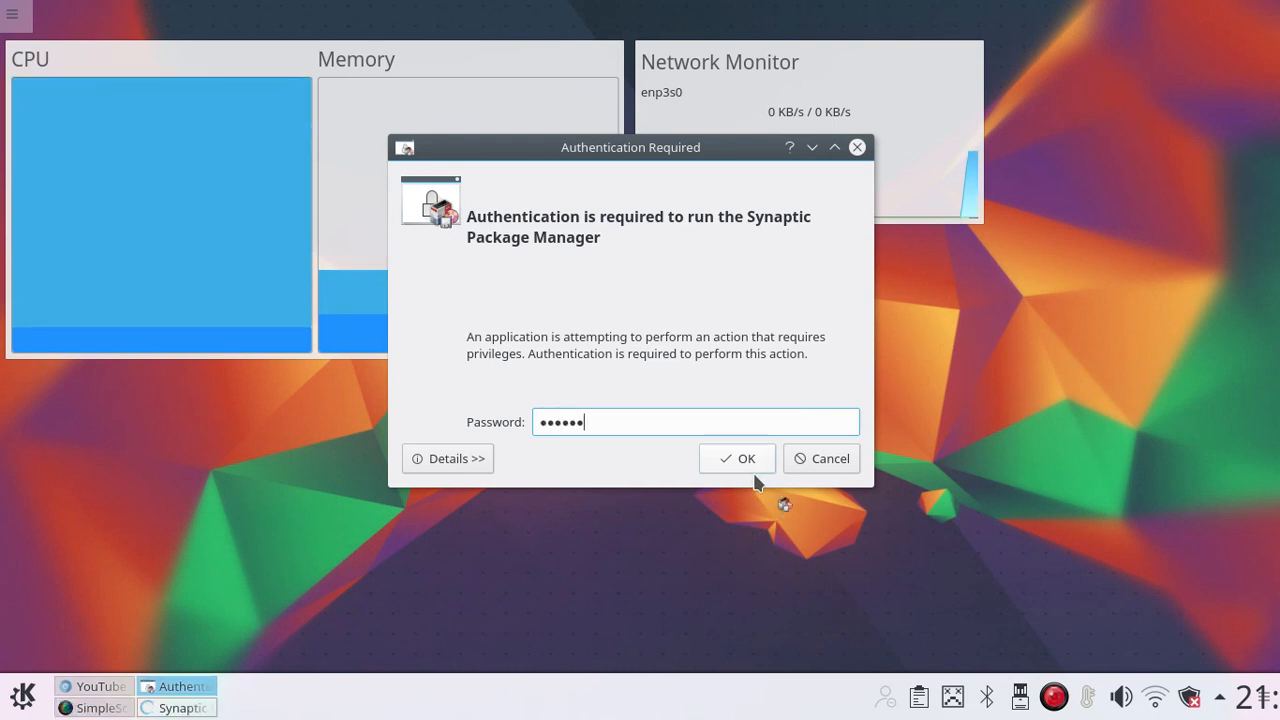
key(Return)
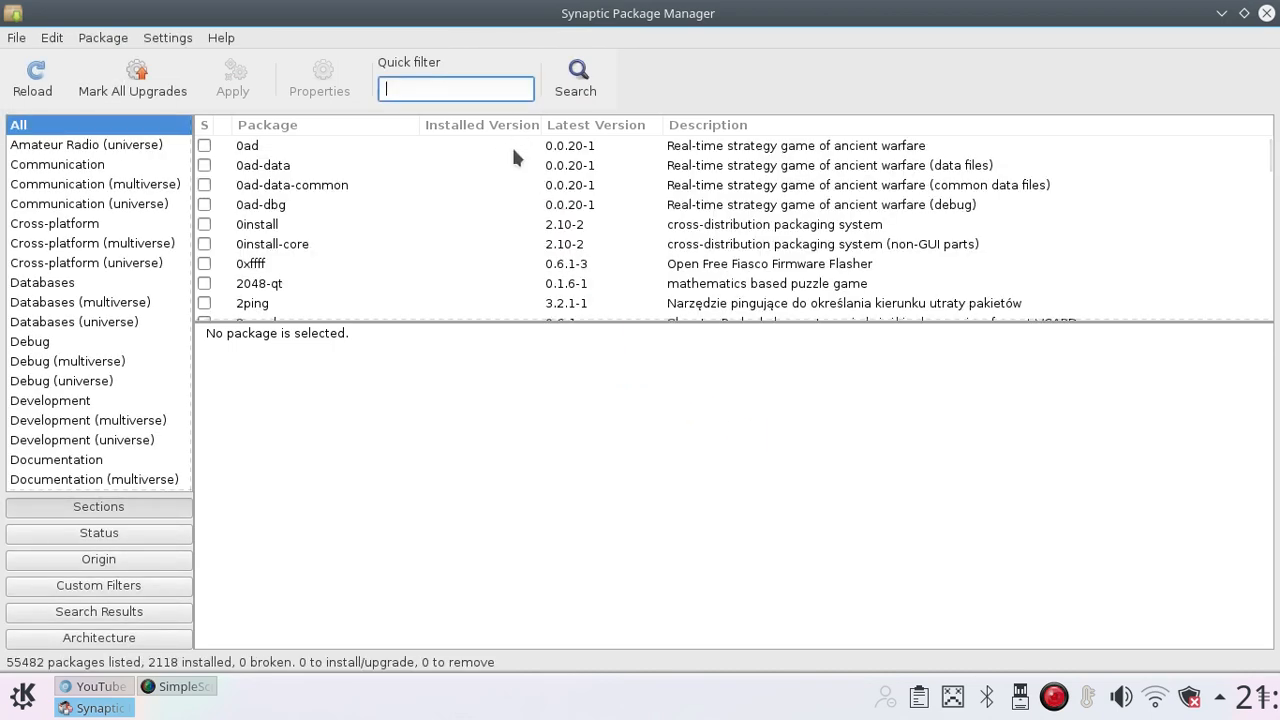
text(hdd)
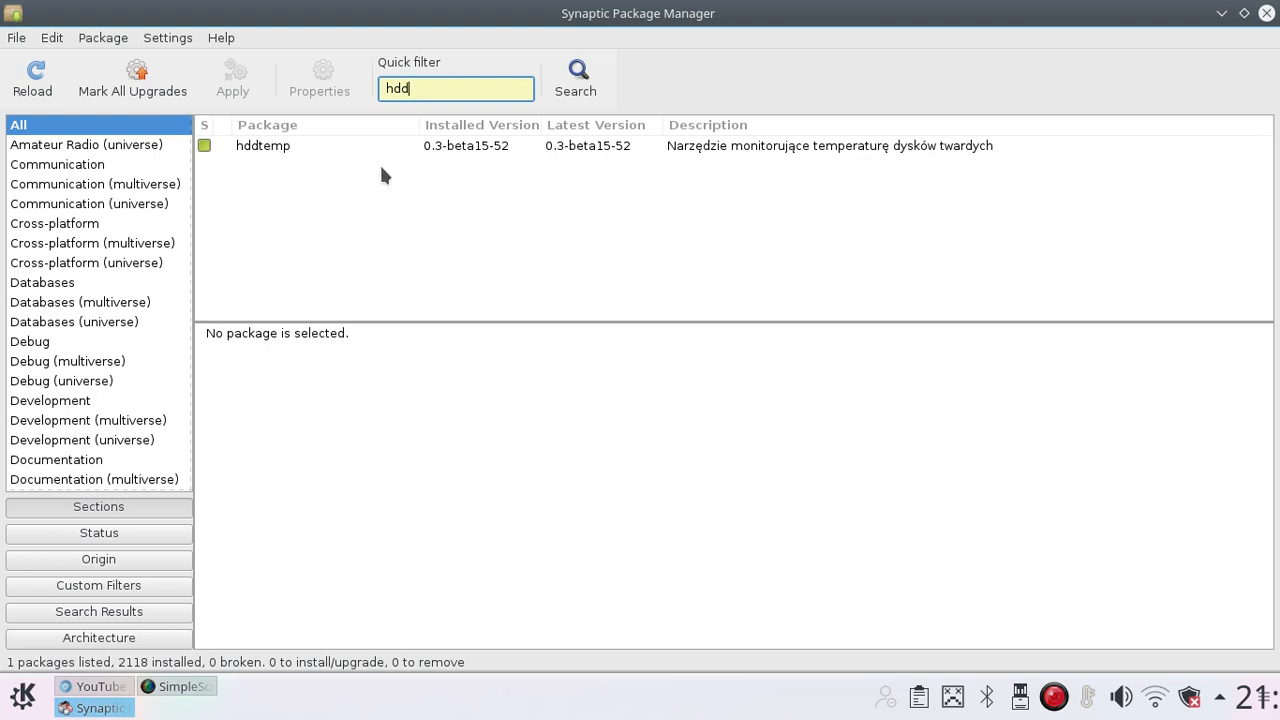
View the hddtemp package description, then minimize Synaptic to show the desktop.
click(283, 150)
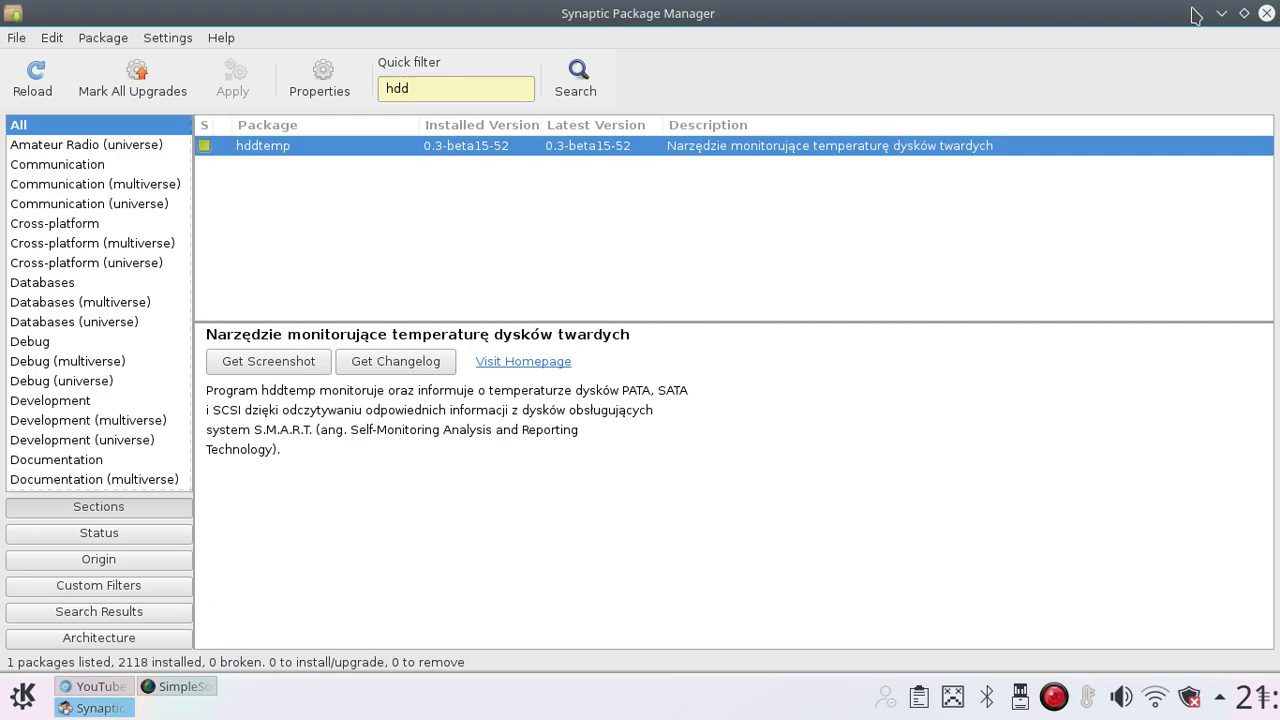
click(1222, 14)
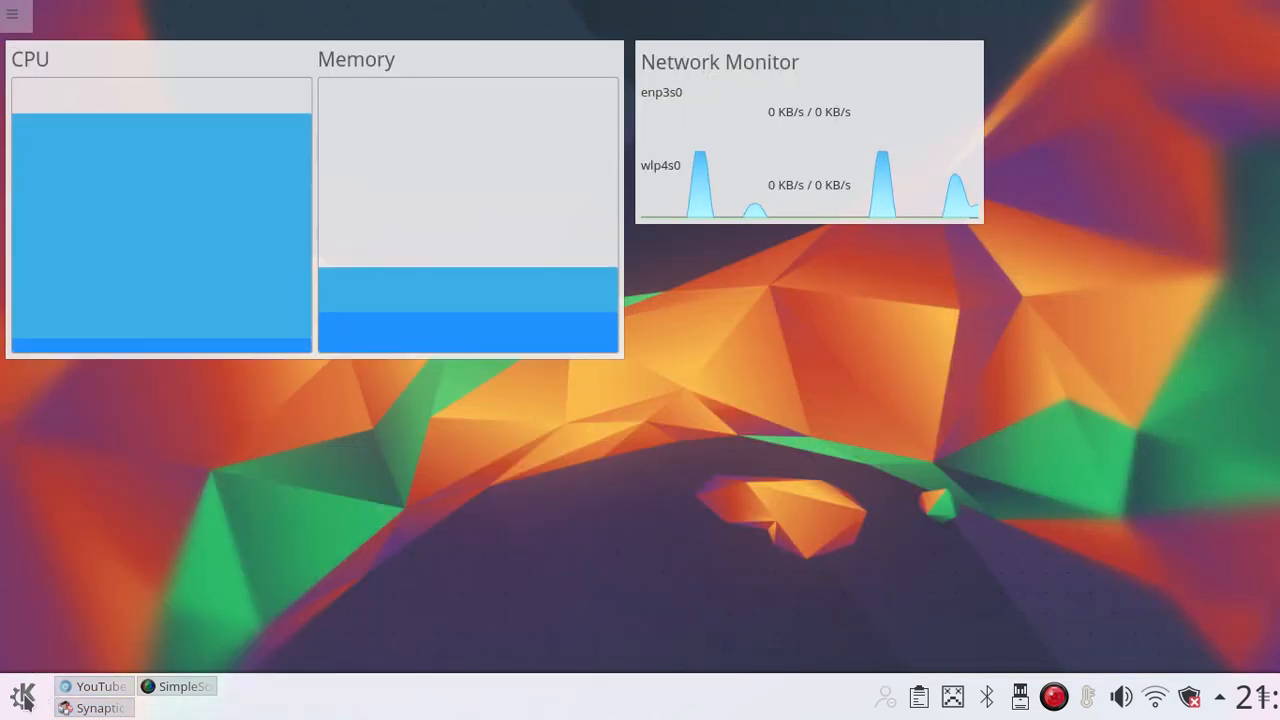
Start Konsole and run 'sudo hddtemp /dev/sda', giving the sudo password; it reports 38°C.
click(23, 694)
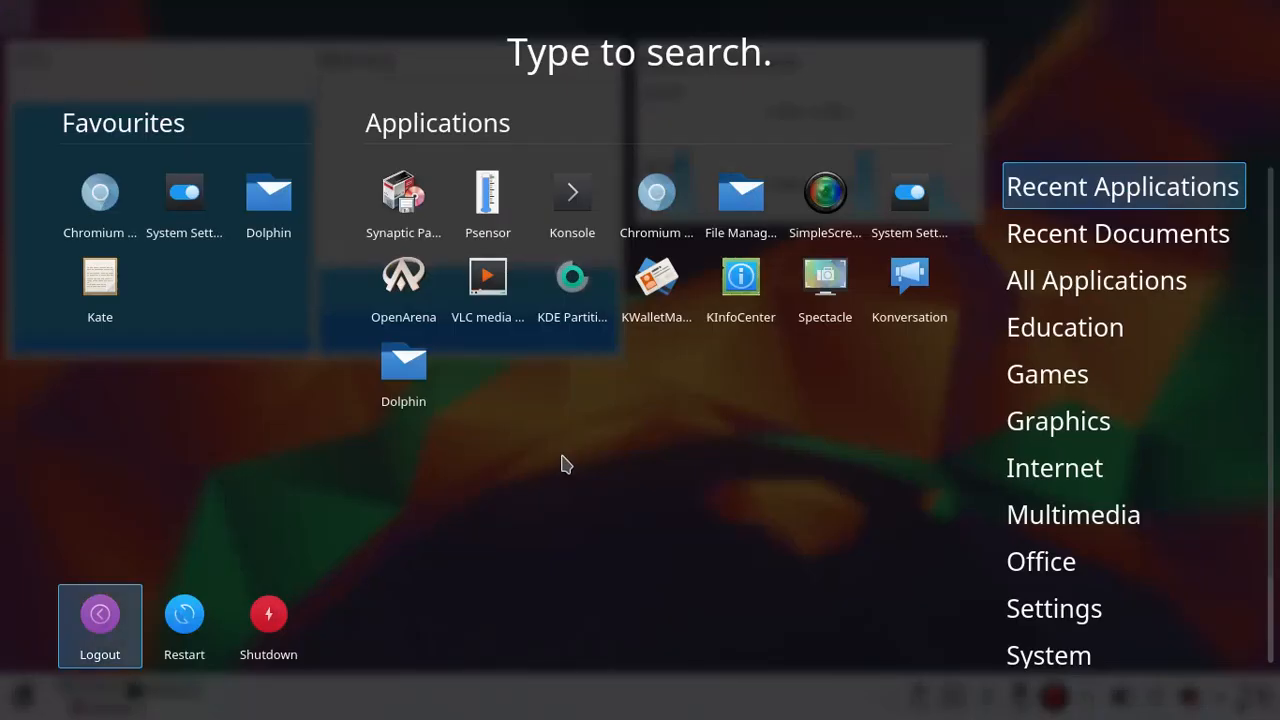
click(578, 213)
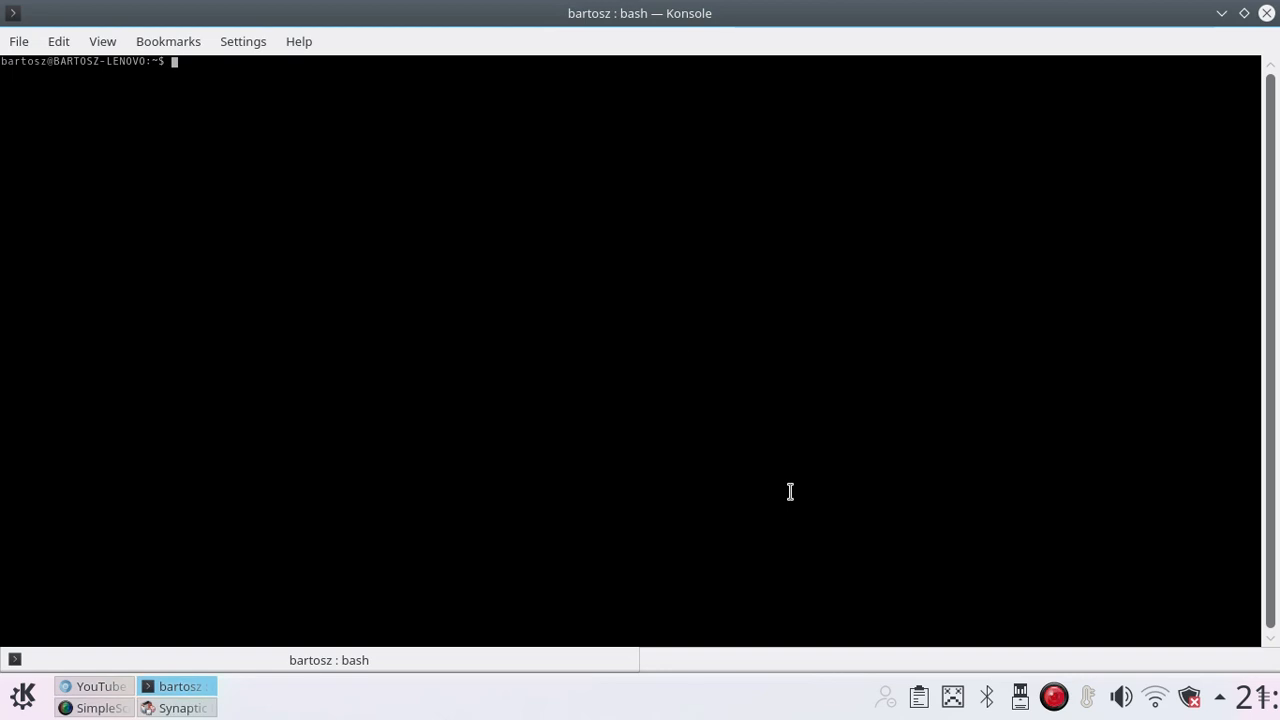
text(sudo )
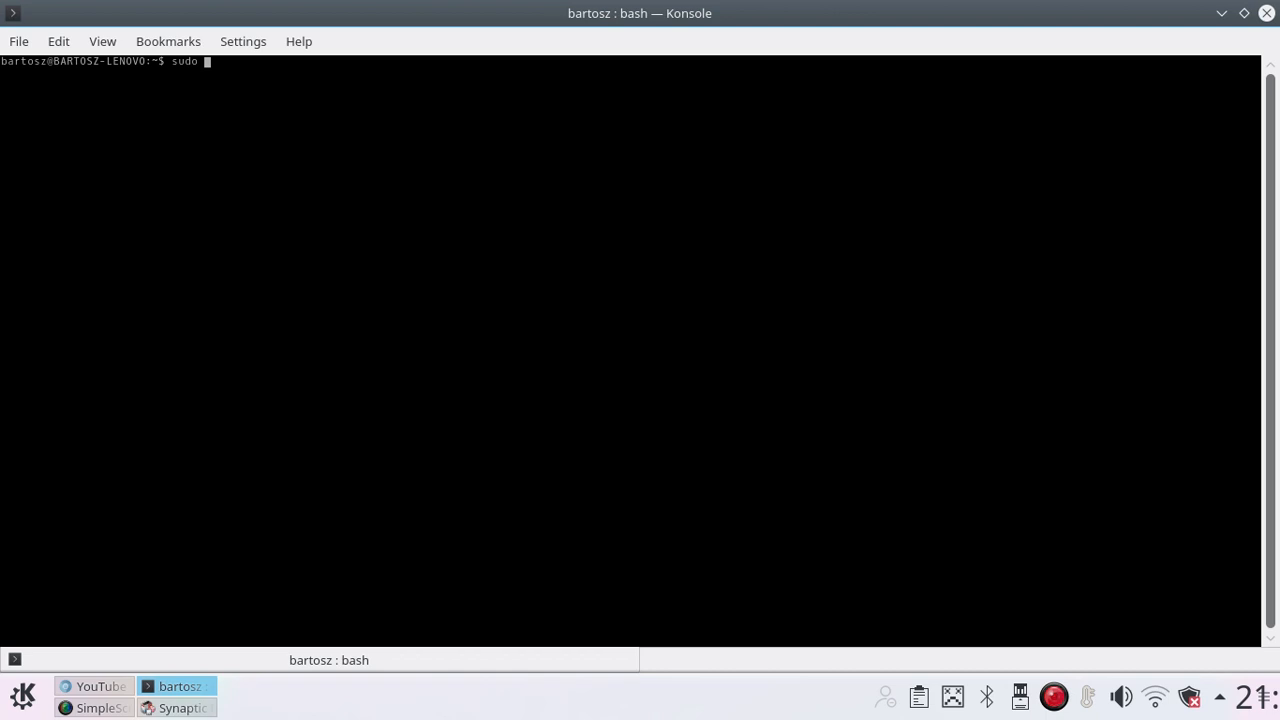
text(hddtemp )
text(/dev/s)
text(da)
key(Return)
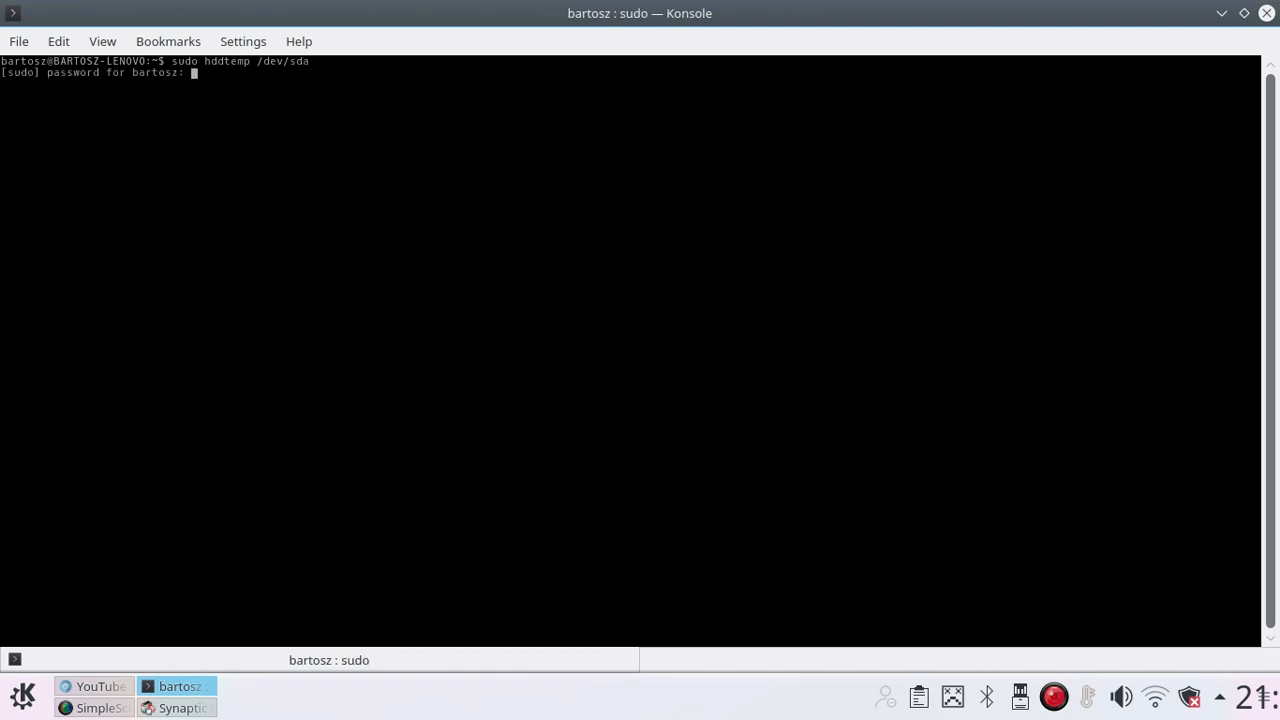
key(Return)
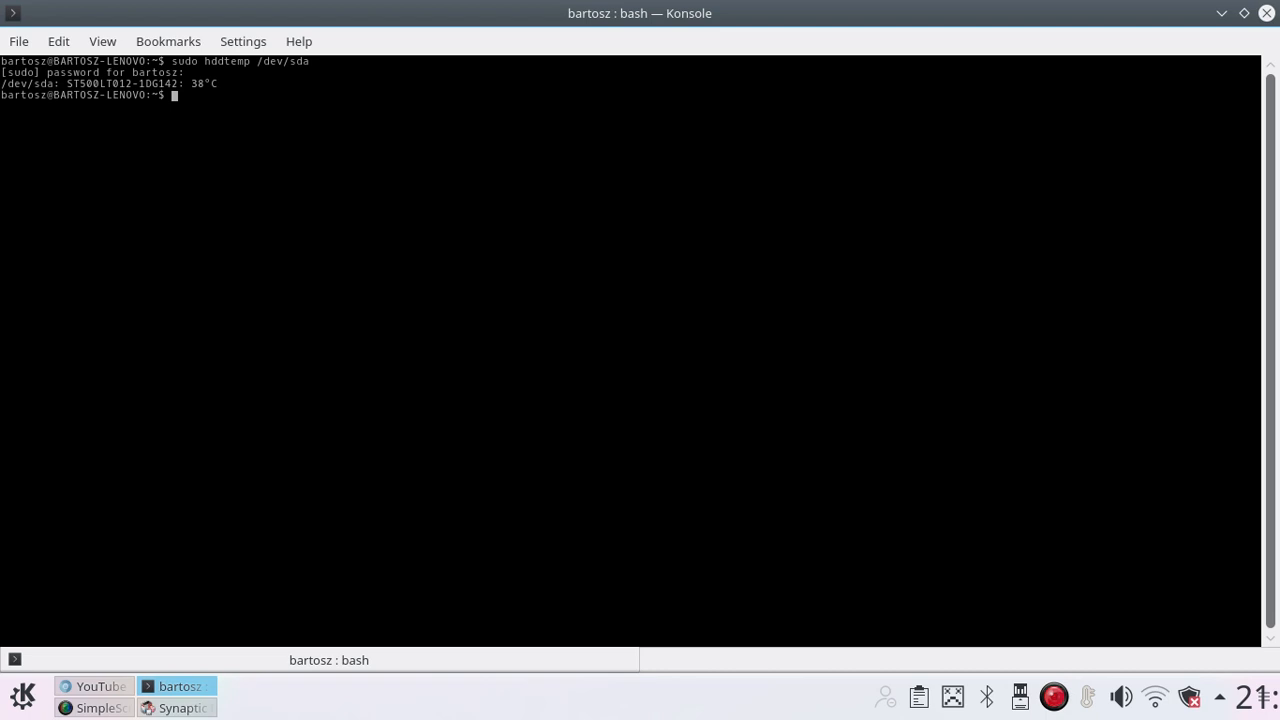
text(ls /)
text(dev/)
Run 'ls /dev/' to list device files including sda and partitions sda1 to sda4.
key(Return)
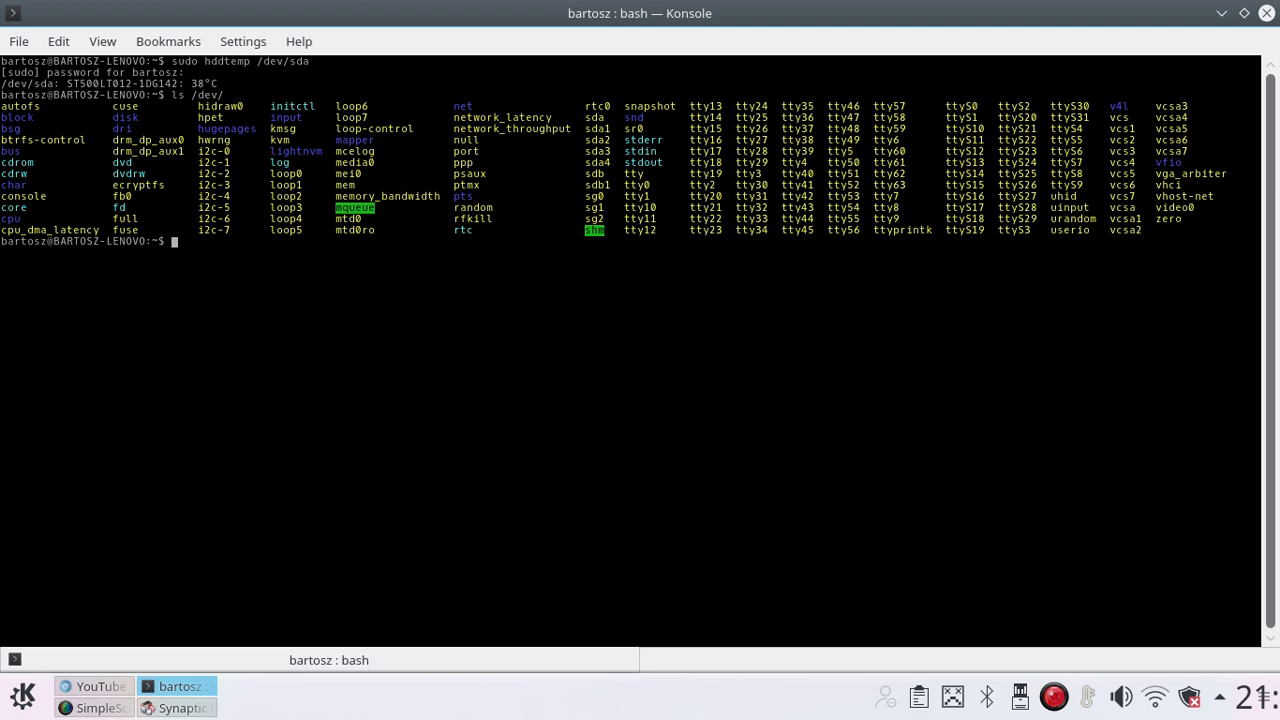
Recall and edit the previous command to run 'ls /dev/sda1'.
key(Up)
text(sda`)
key(BackSpace)
text(1)
key(Return)
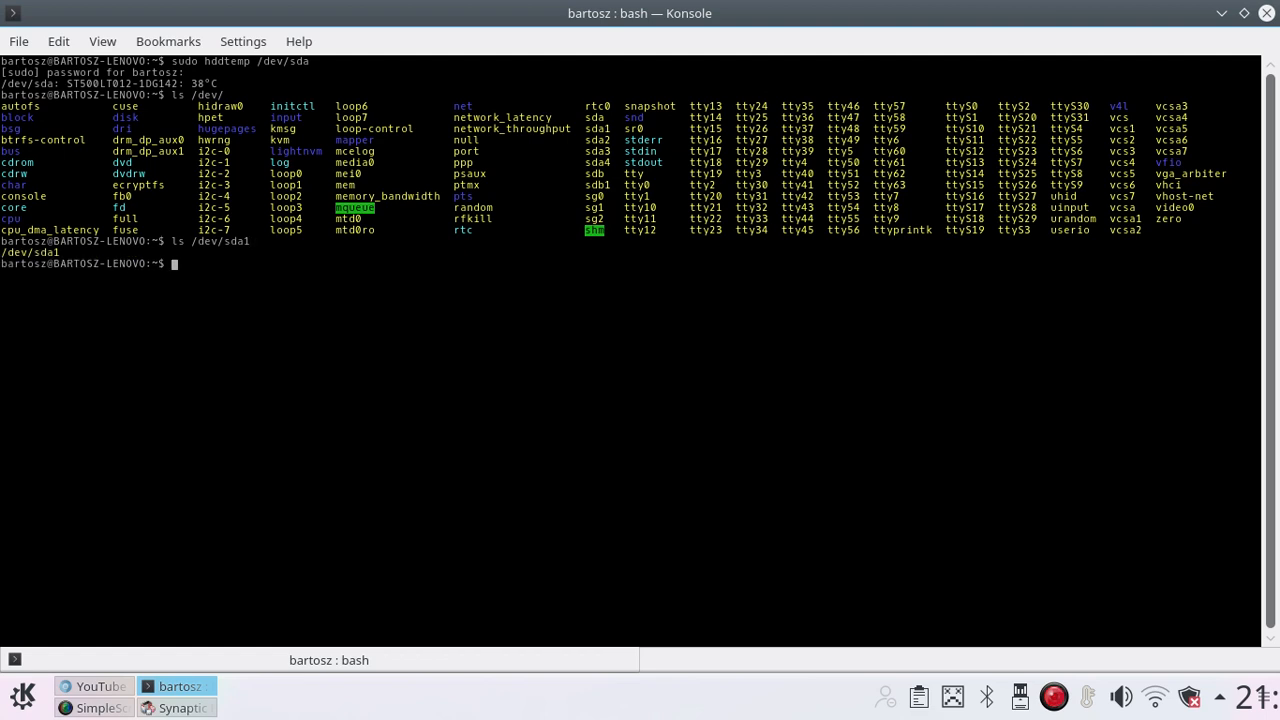
Run 'sudo hddtemp' on /dev/sda1 through /dev/sda4 via command history; each reports 38°C.
key(Up)
key(Up)
key(Up)
key(Up)
key(Down)
text(1)
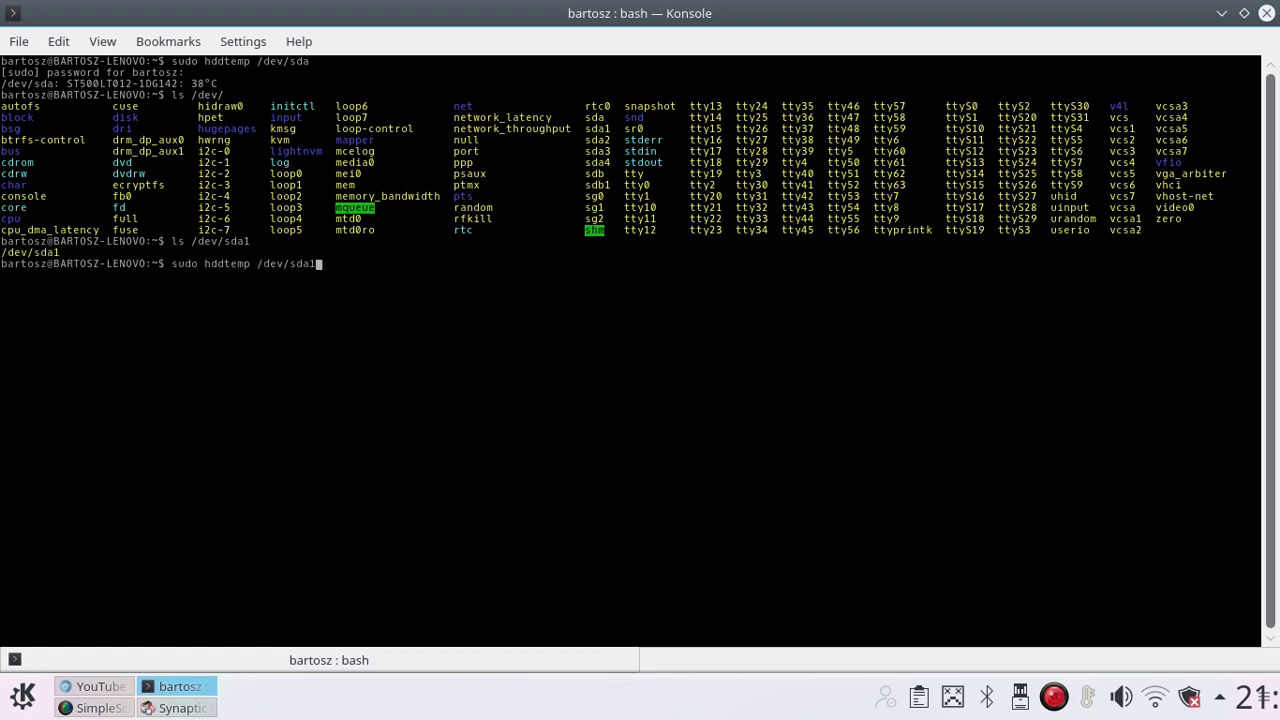
key(Return)
key(Up)
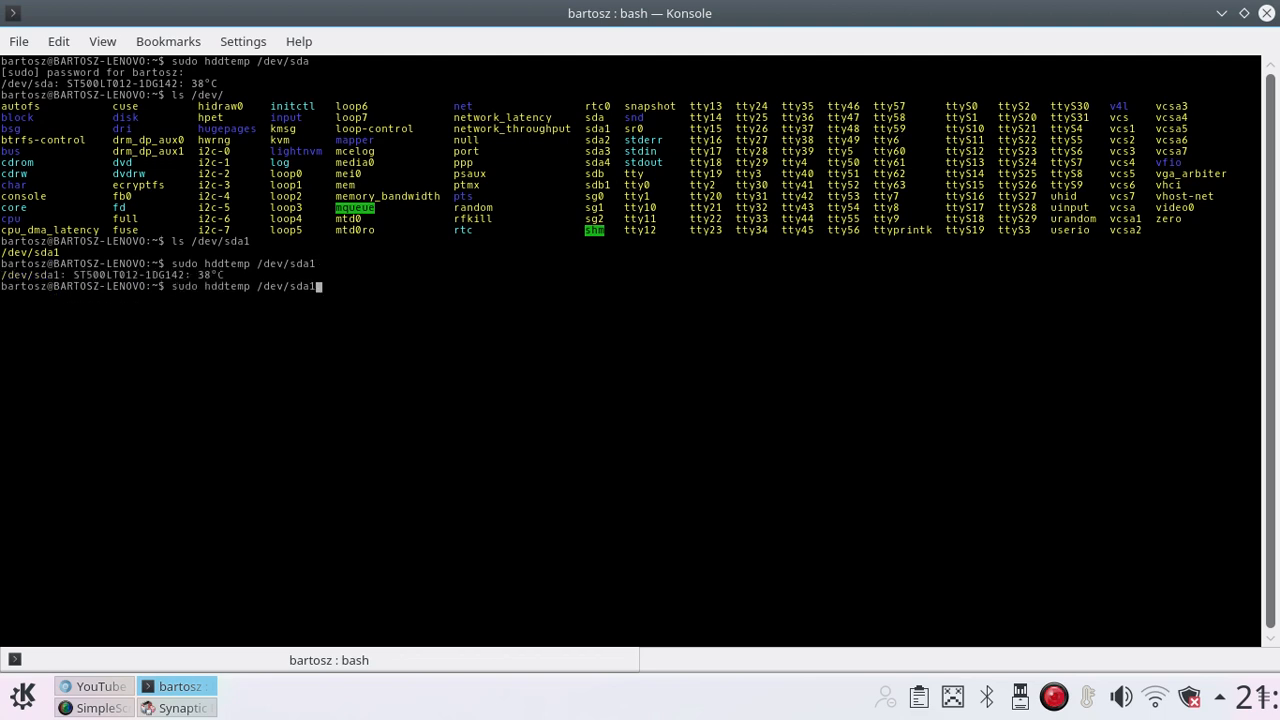
key(BackSpace)
text(2)
key(Return)
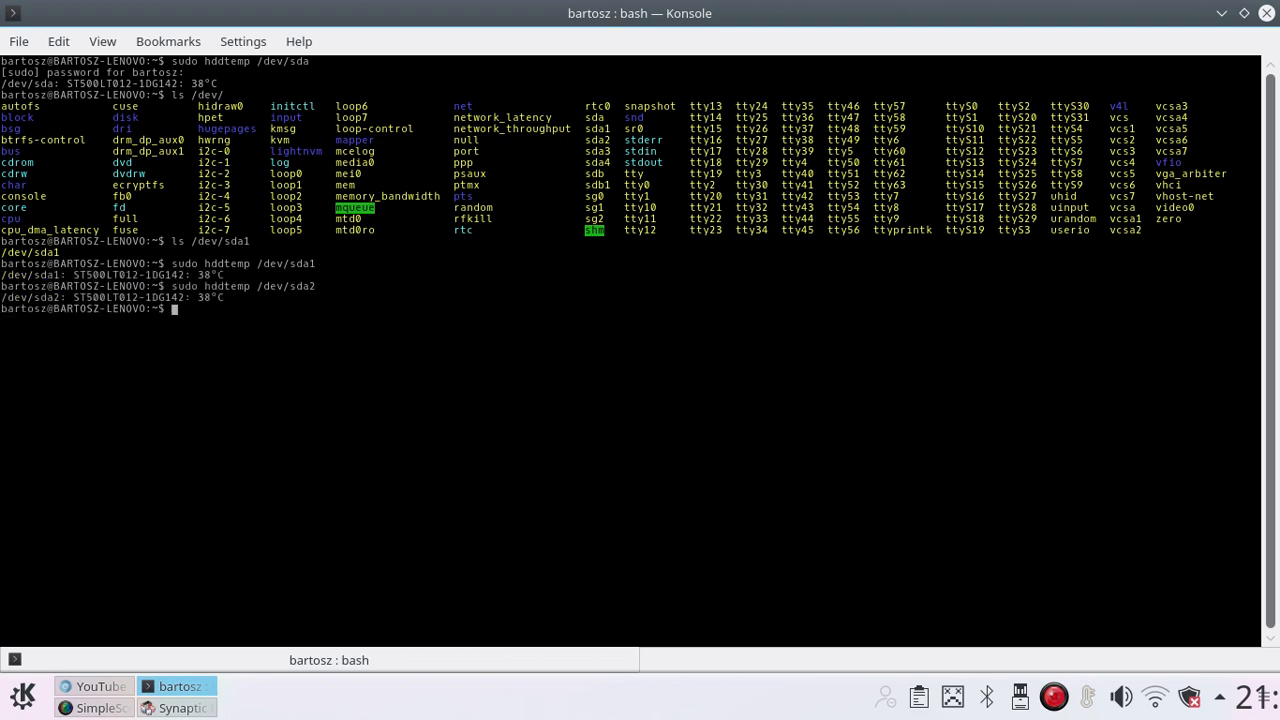
key(Up)
key(BackSpace)
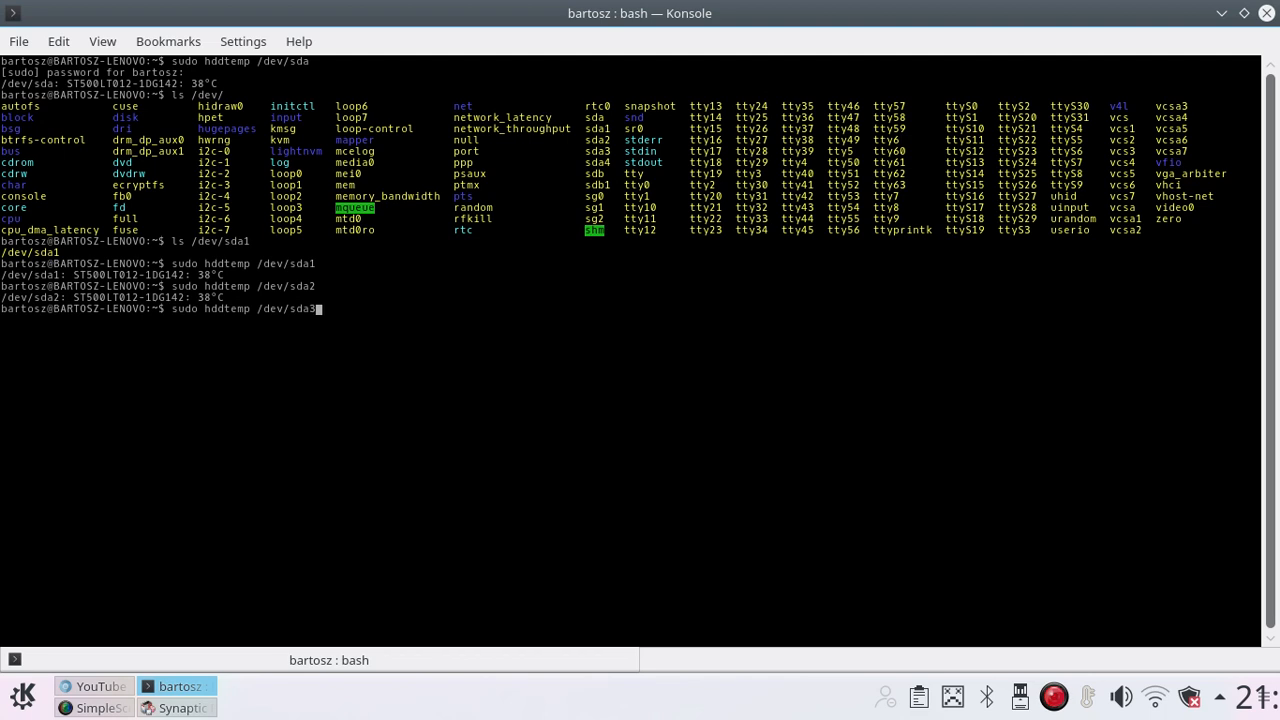
text(3)
key(Return)
key(Up)
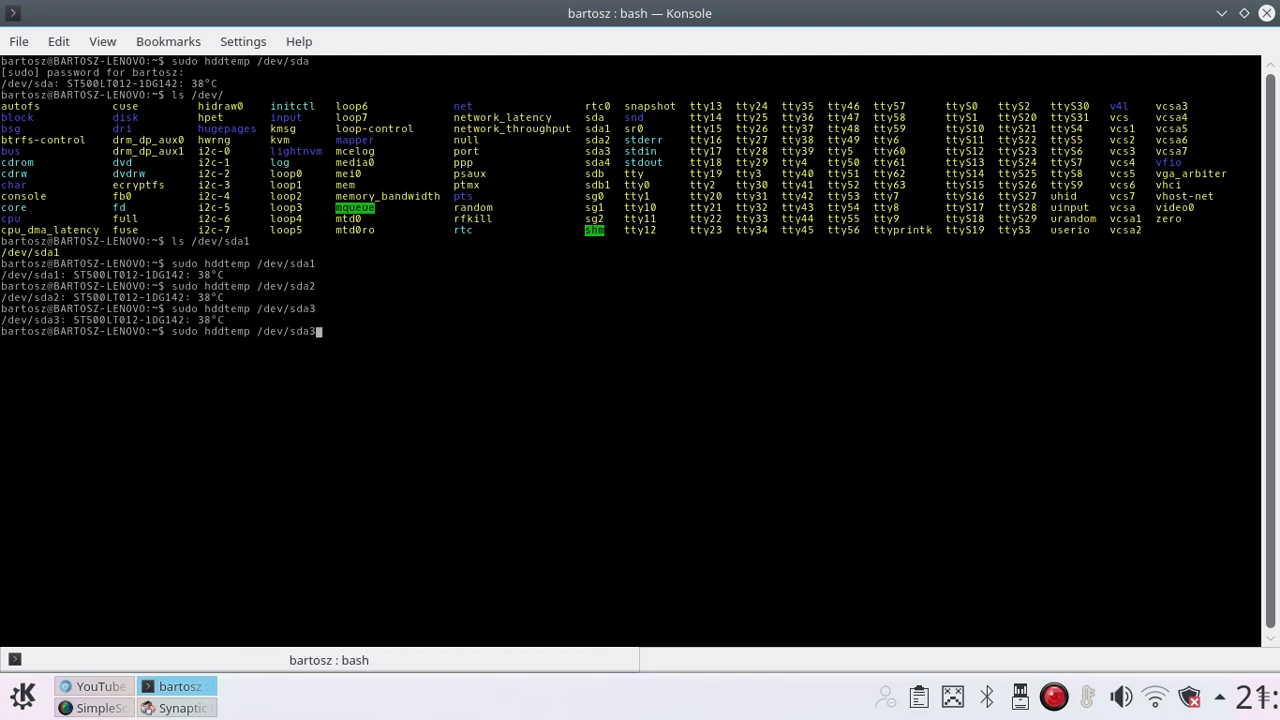
text(4)
key(BackSpace)
key(BackSpace)
text(4)
key(Return)
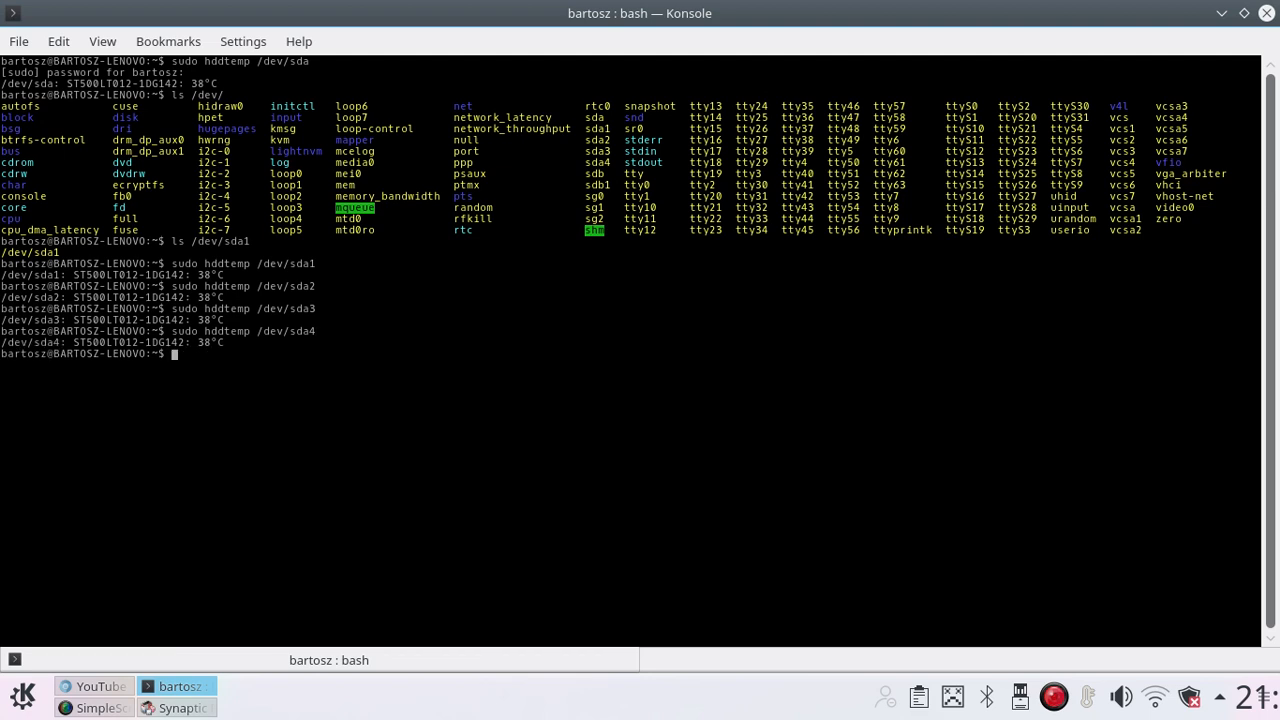